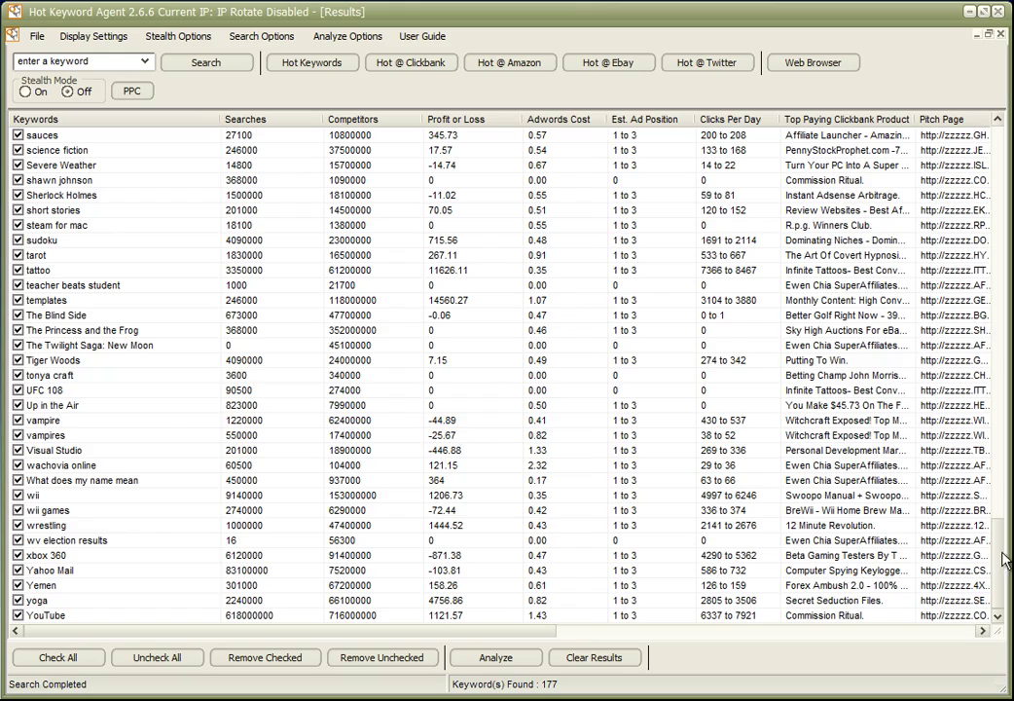
Scroll the results to the top and show Analyze Options fully on screen.
drag(1003, 564, 986, 149)
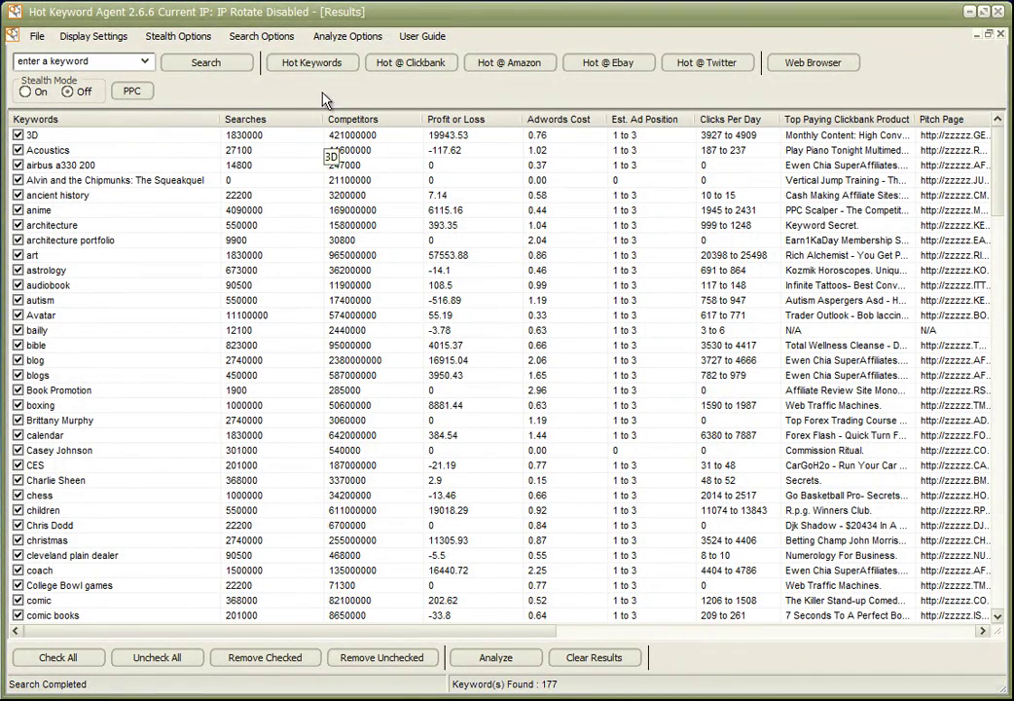
click(335, 36)
drag(452, 148, 455, 65)
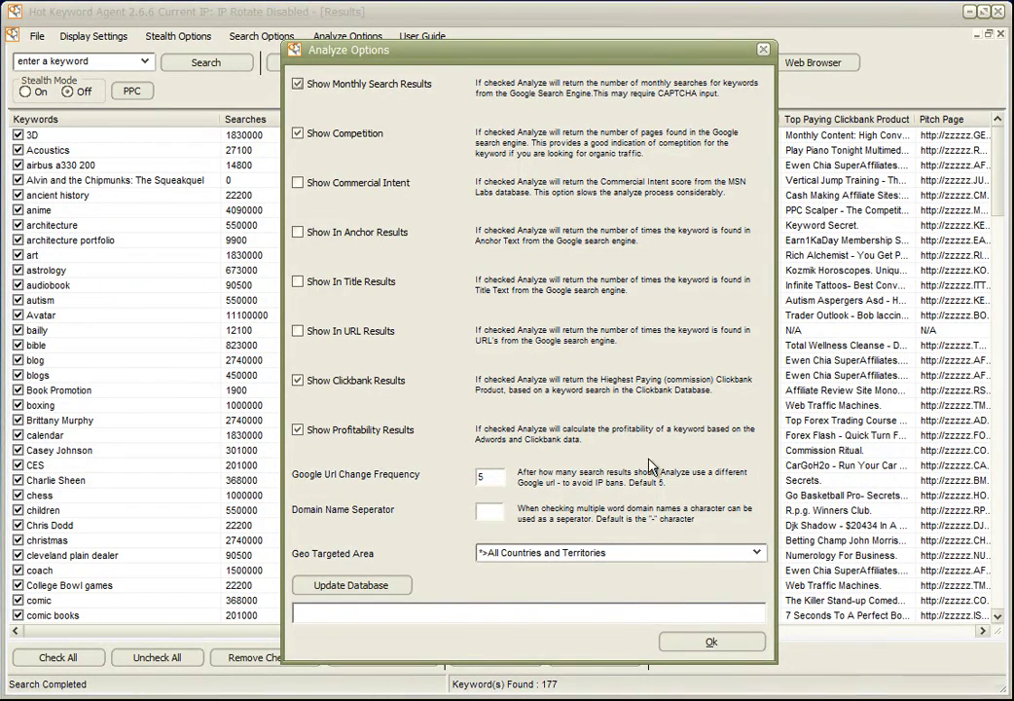
Accept Analyze Options, then scan the 177-keyword table's right-hand columns and return left.
click(681, 641)
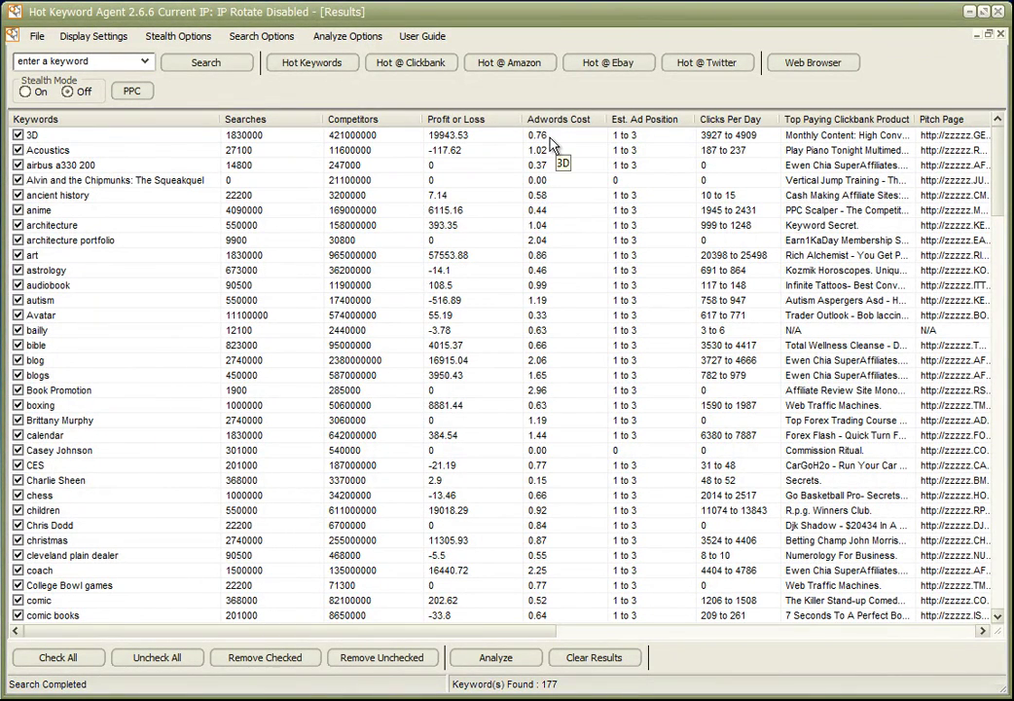
click(542, 631)
drag(542, 635, 943, 641)
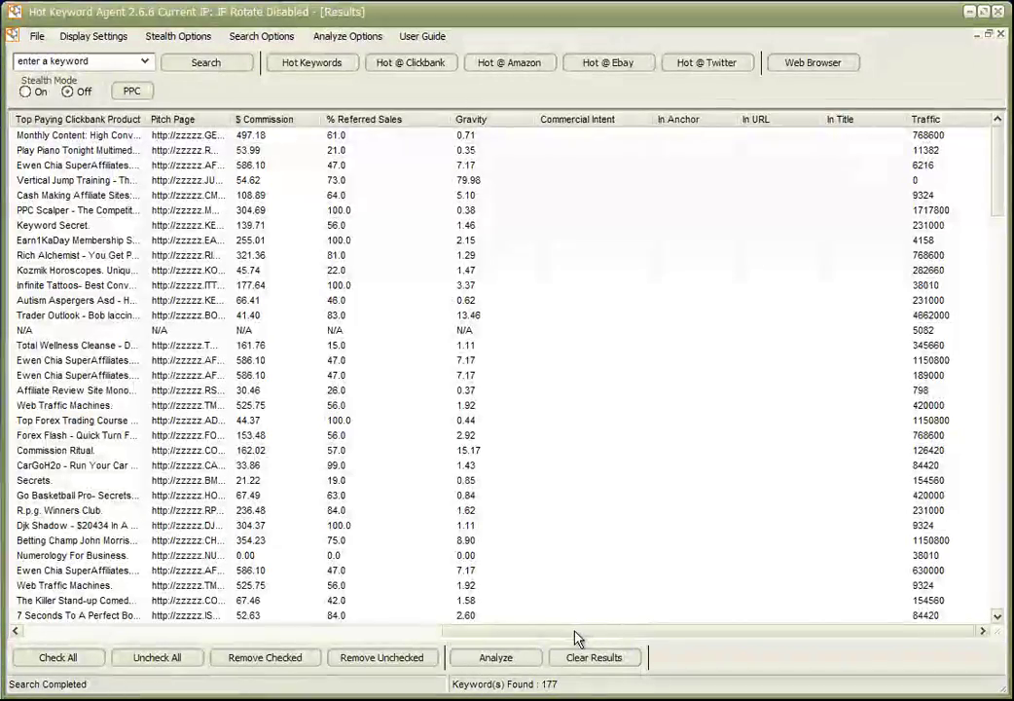
drag(578, 634, 114, 644)
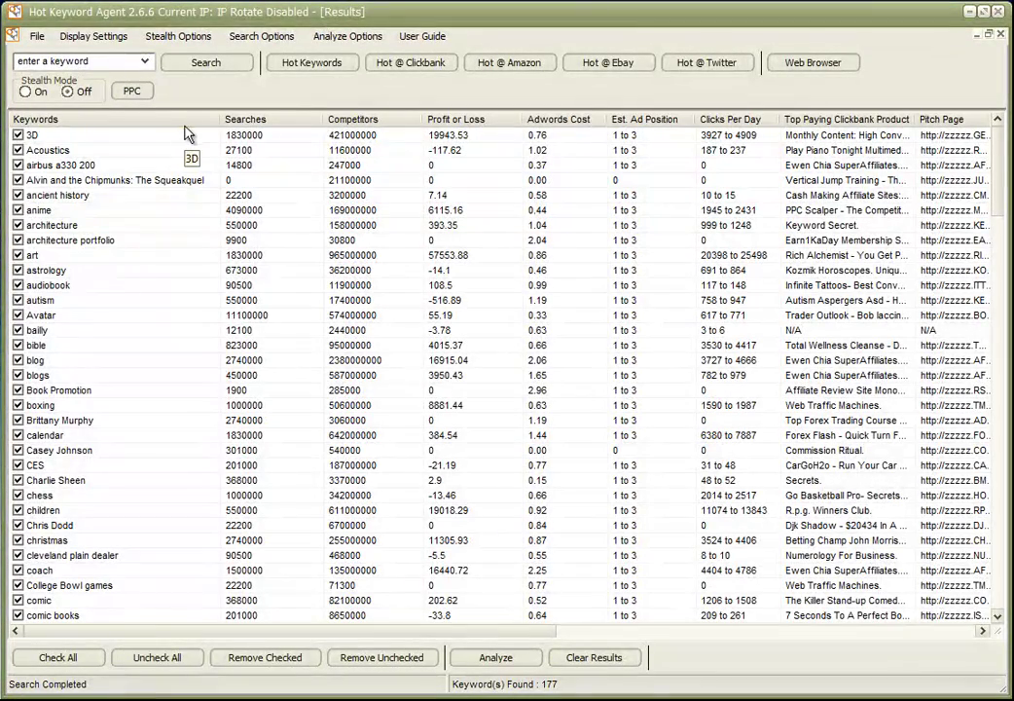
Filter the Keywords column with a minimum of 3, cutting 177 results to 25.
right_click(130, 120)
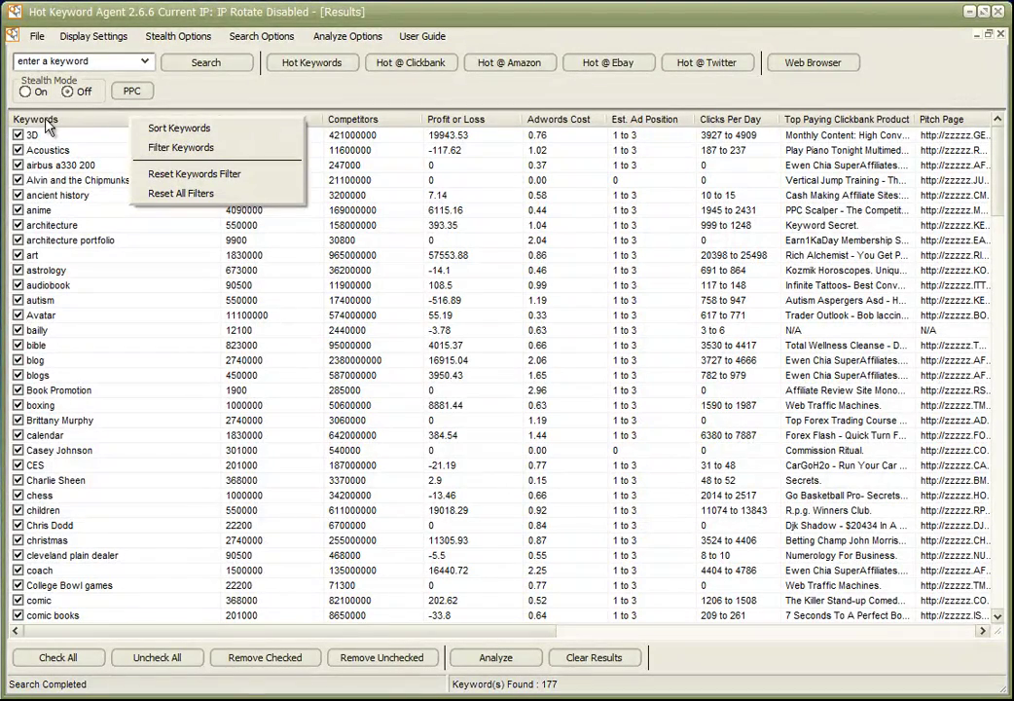
click(172, 150)
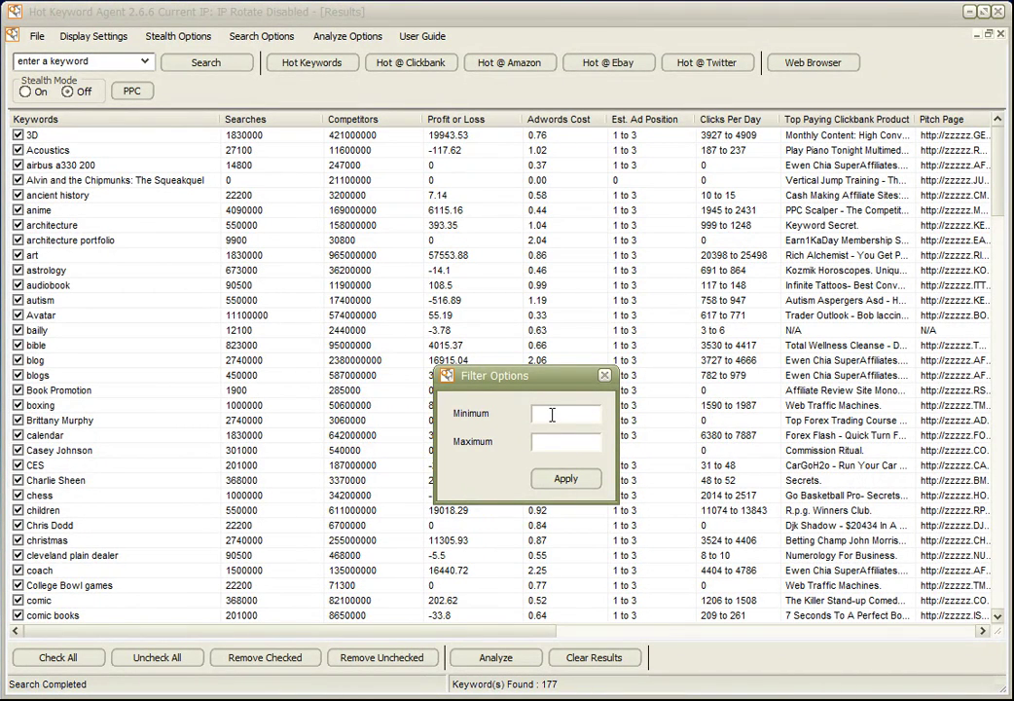
text(3)
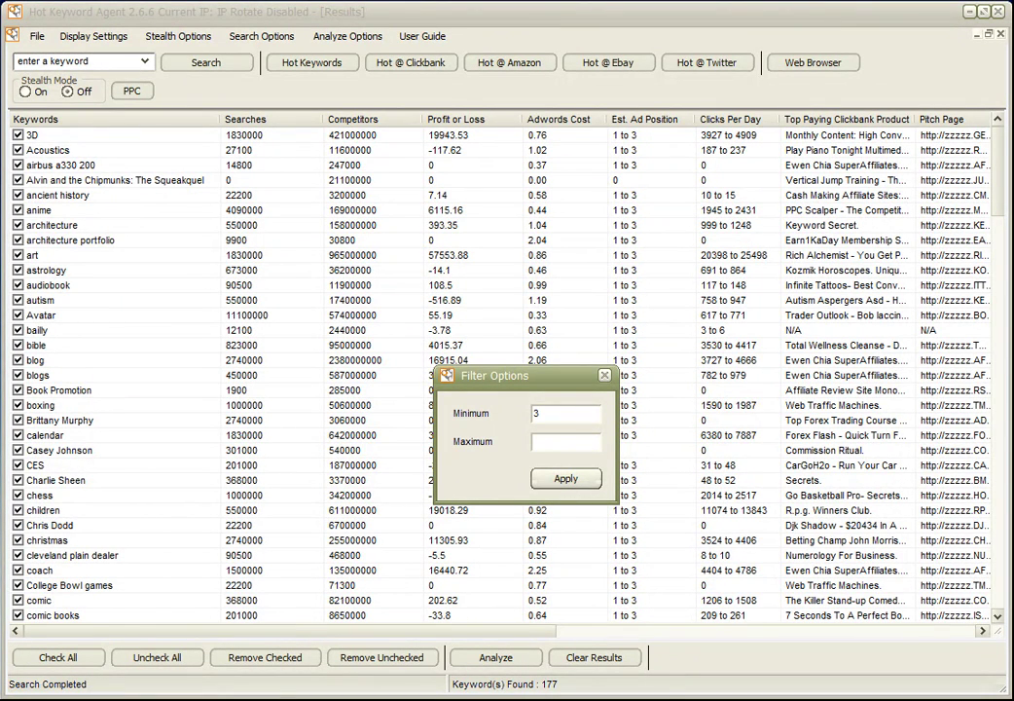
click(566, 478)
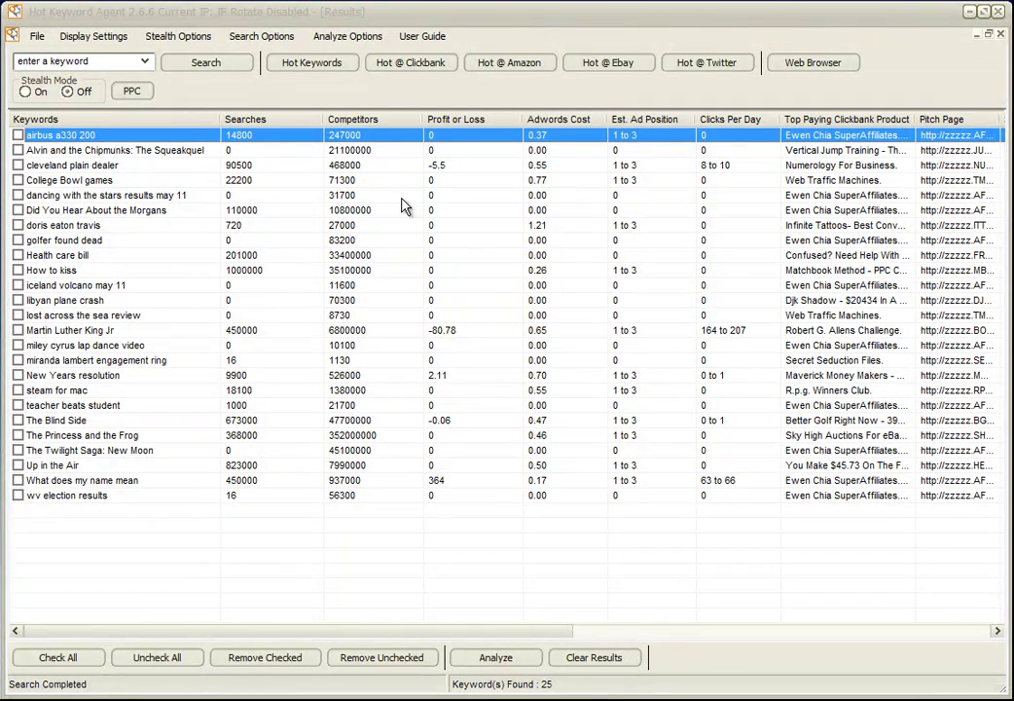
Sort the 25 keywords by the Searches column.
click(367, 22)
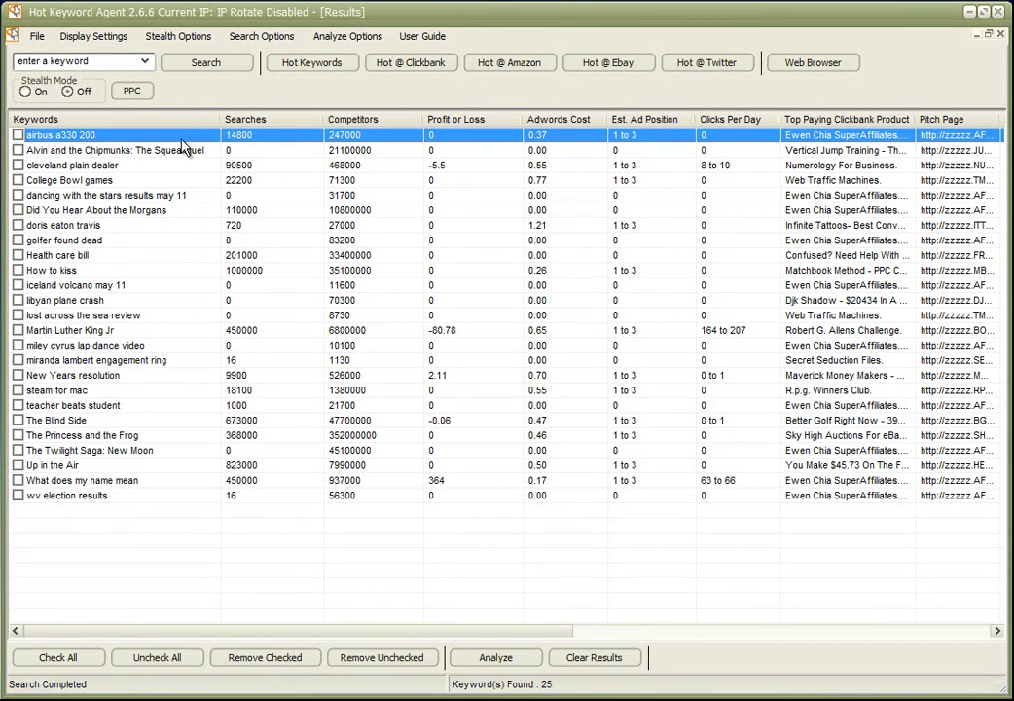
right_click(281, 122)
click(304, 131)
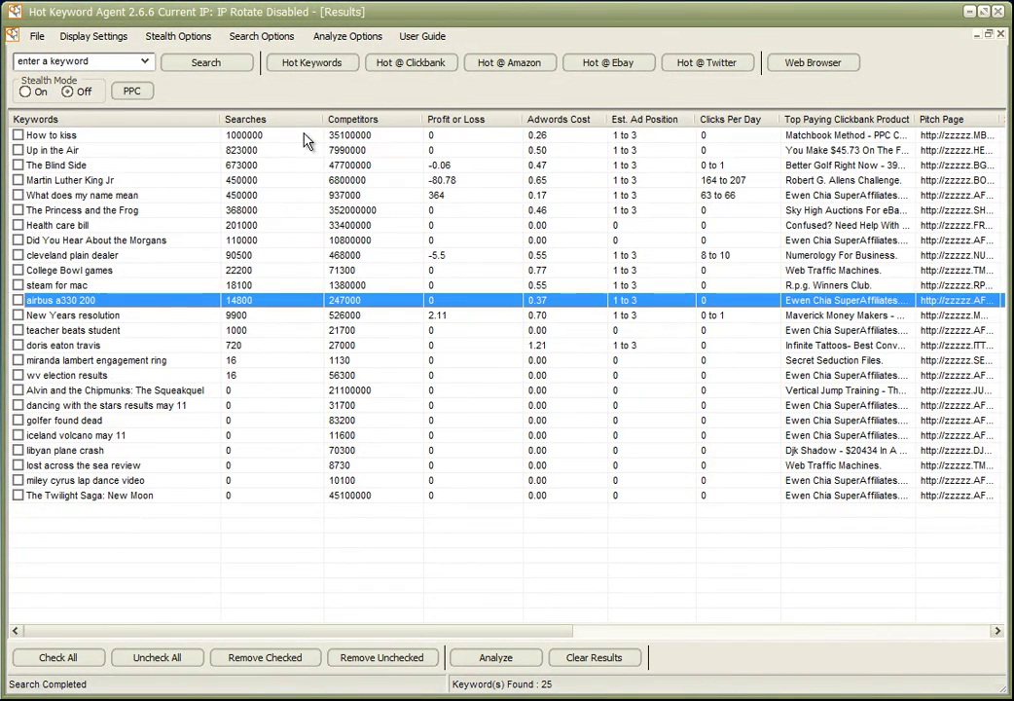
Filter Competitors to a maximum value, with the minimum left empty, leaving 12 keywords.
right_click(395, 123)
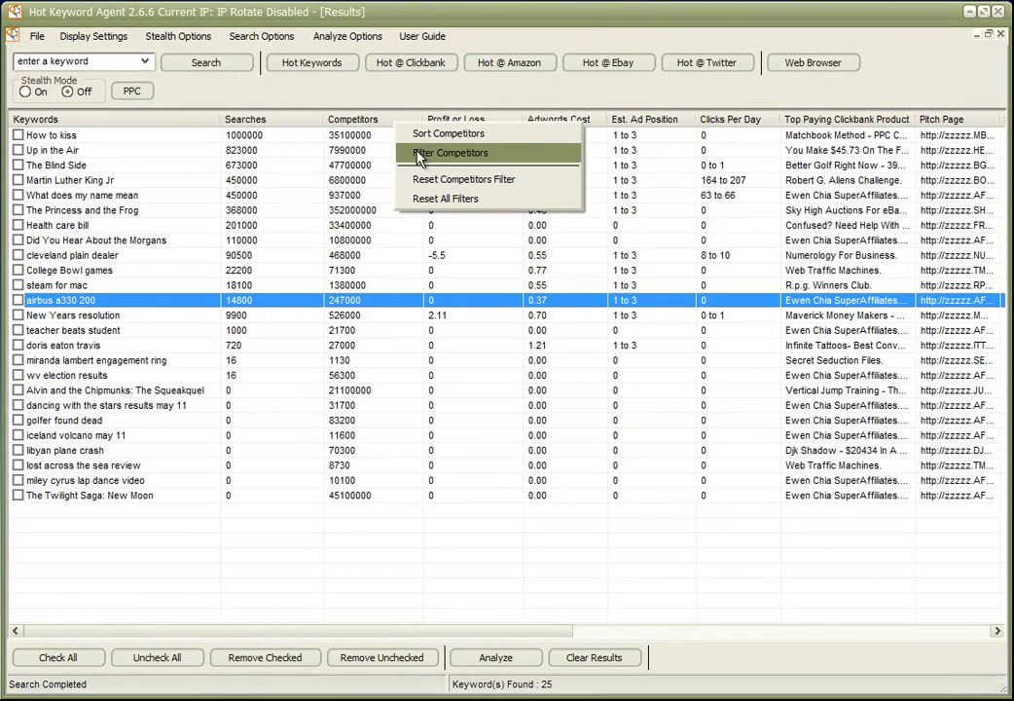
click(417, 153)
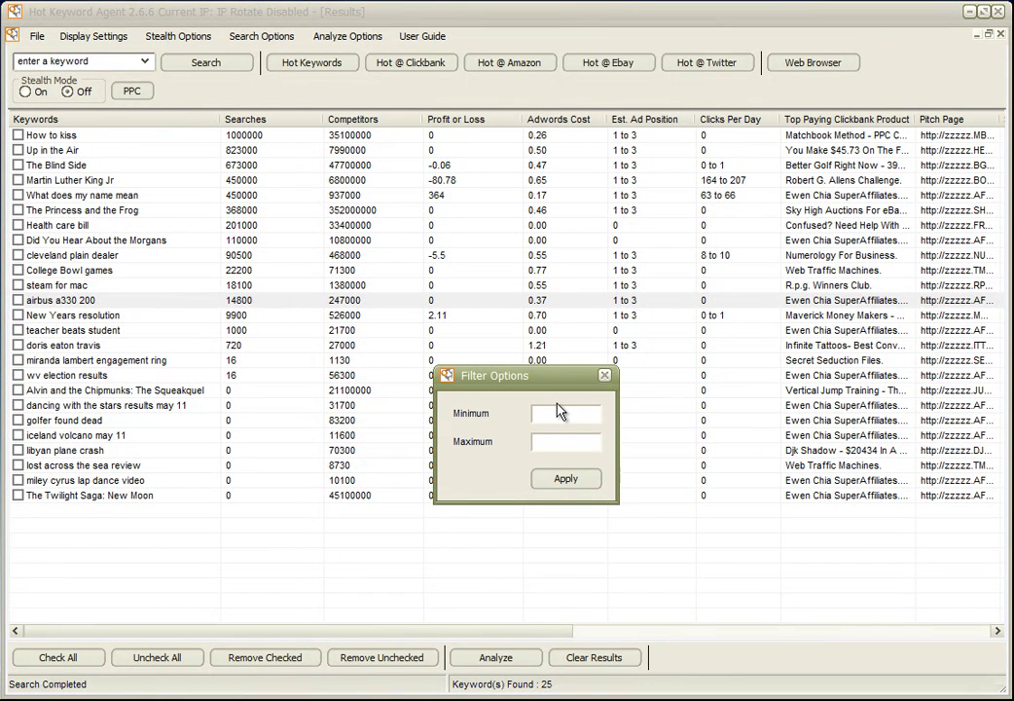
text(25000)
double_click(545, 414)
key(BackSpace)
click(539, 446)
text(25000)
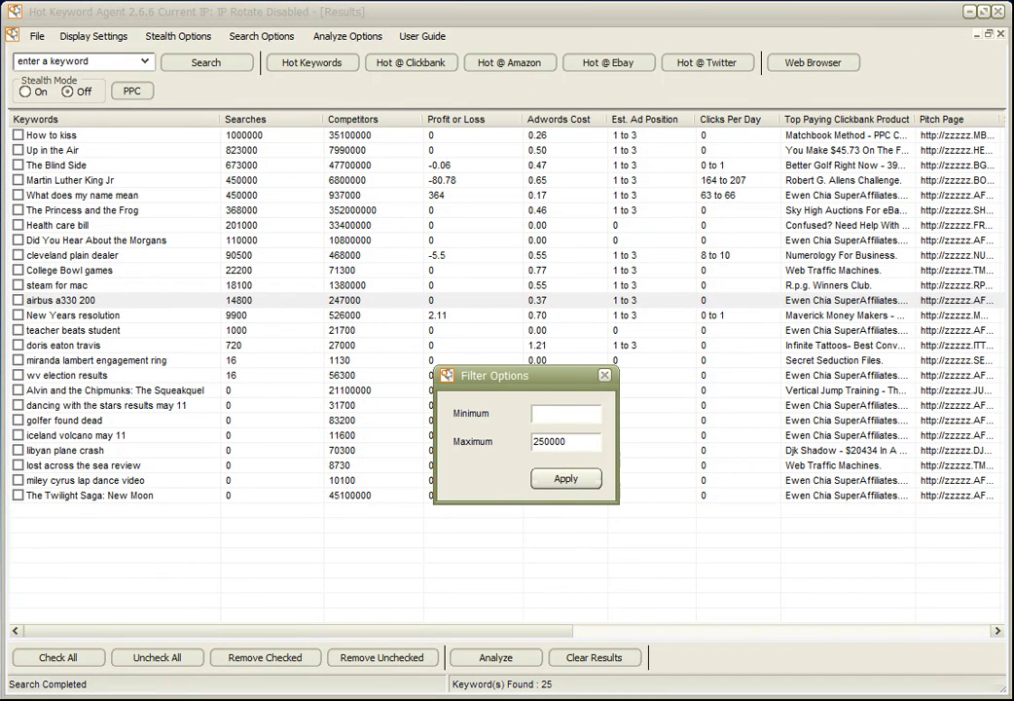
click(566, 478)
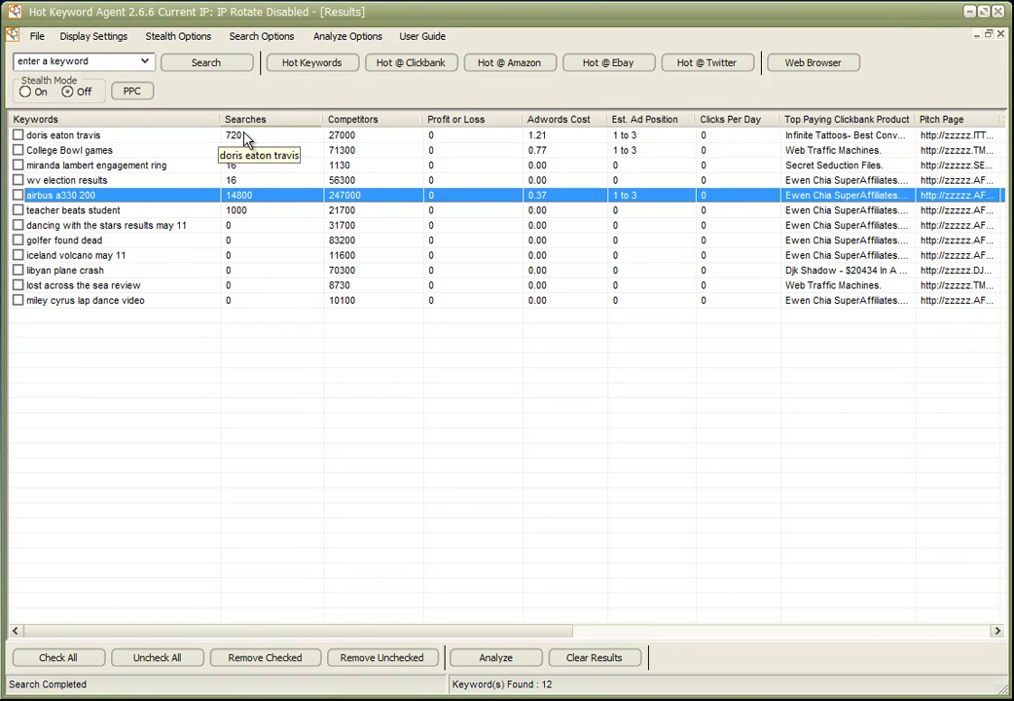
Sort the 12 keywords by Searches, highest first.
click(53, 137)
click(49, 149)
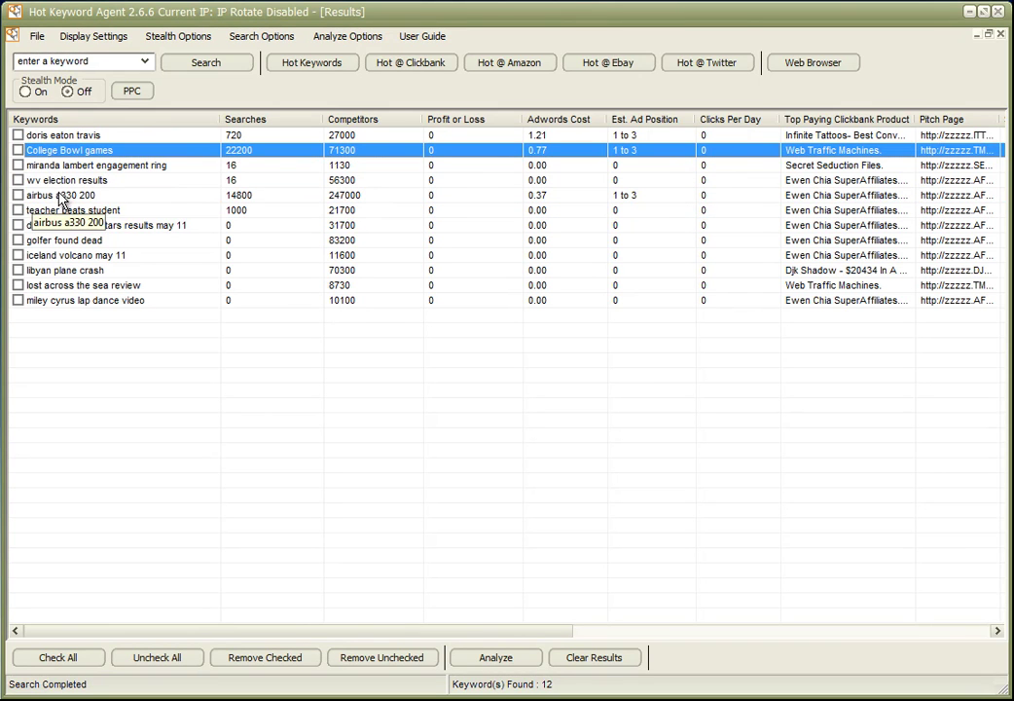
click(61, 197)
click(73, 208)
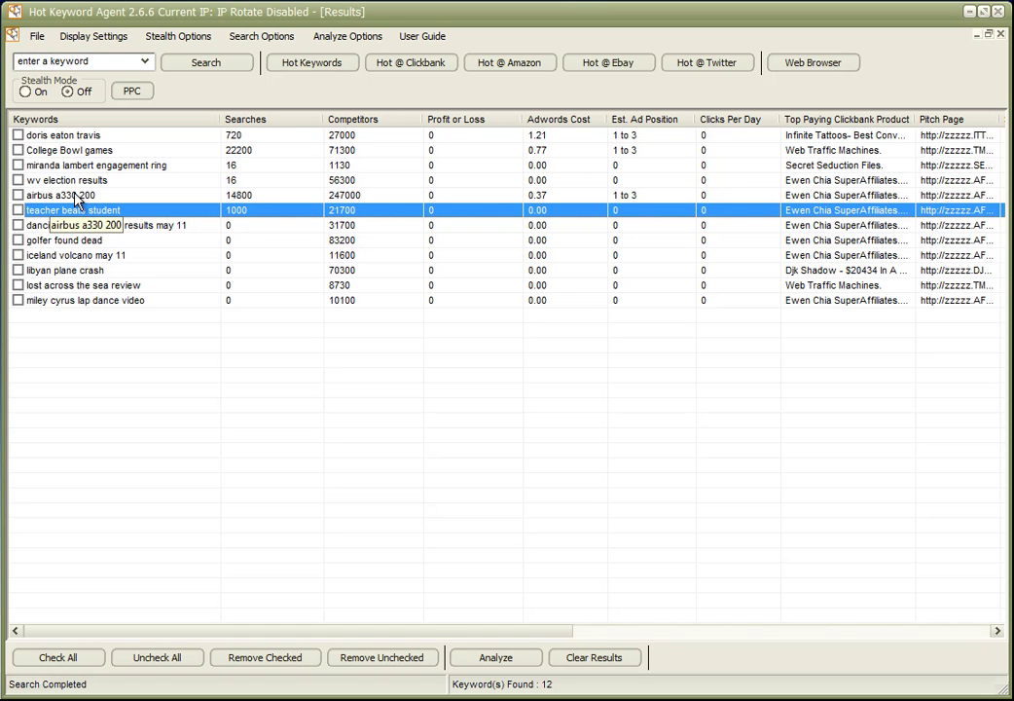
right_click(259, 122)
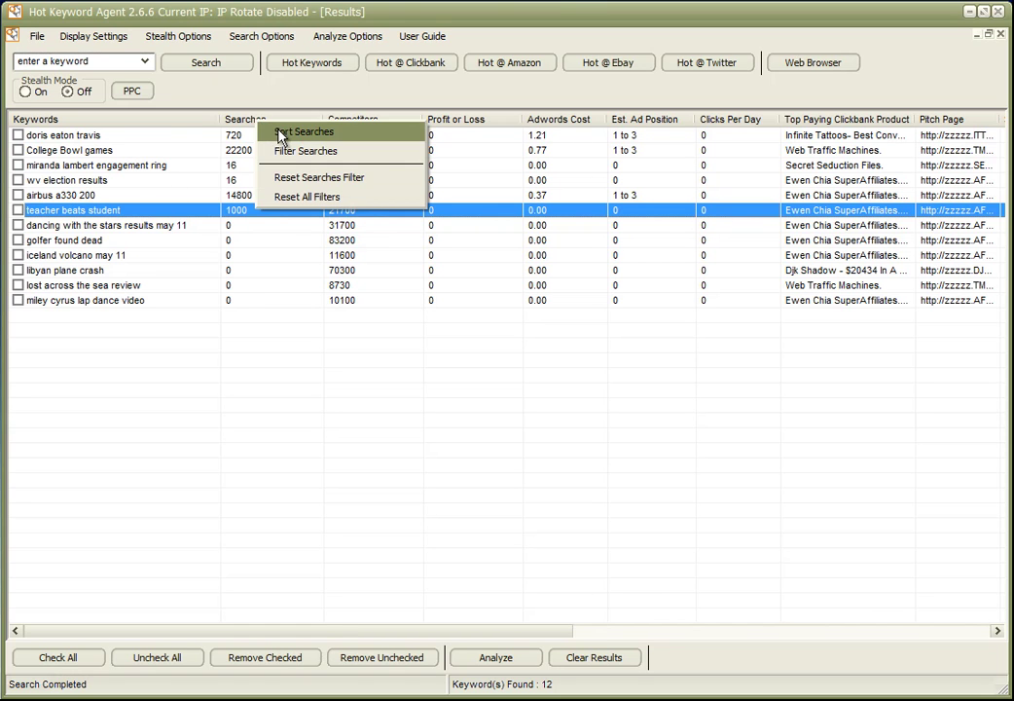
click(280, 135)
right_click(268, 126)
click(274, 135)
Review the top rows: College Bowl games, airbus a330 200, teacher beats student, doris eaton travis.
click(50, 137)
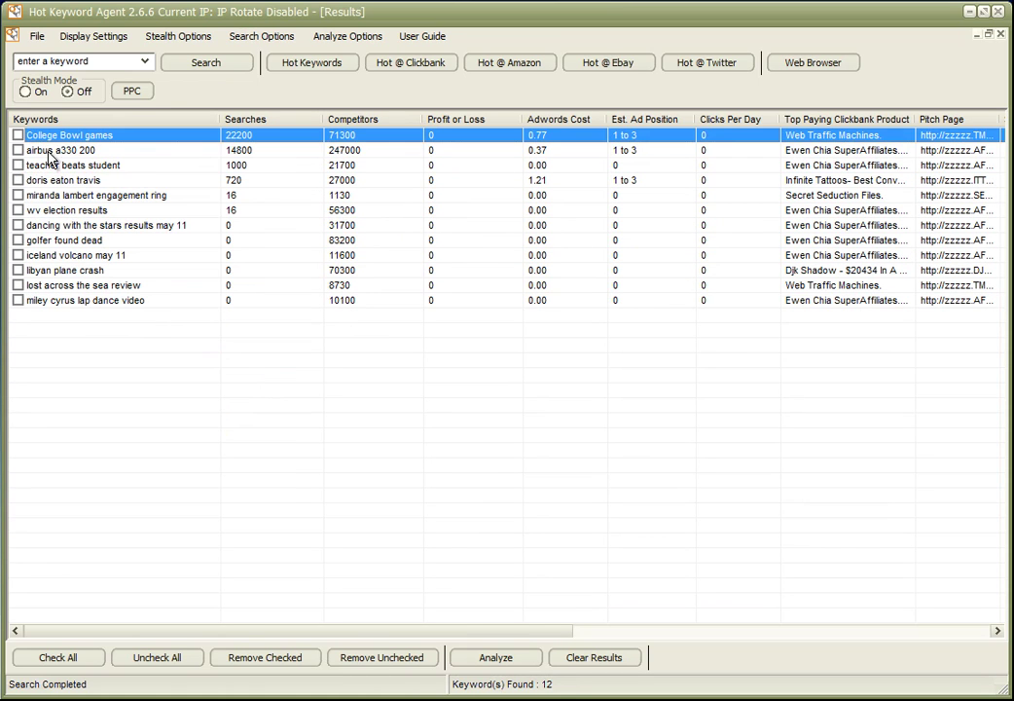
click(50, 152)
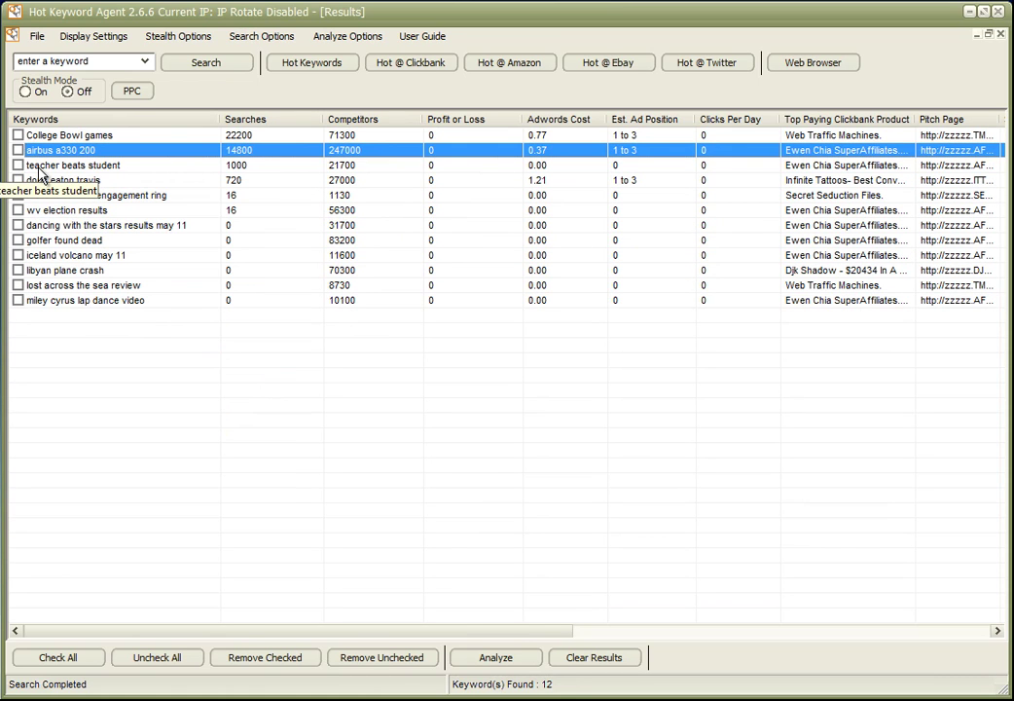
click(53, 168)
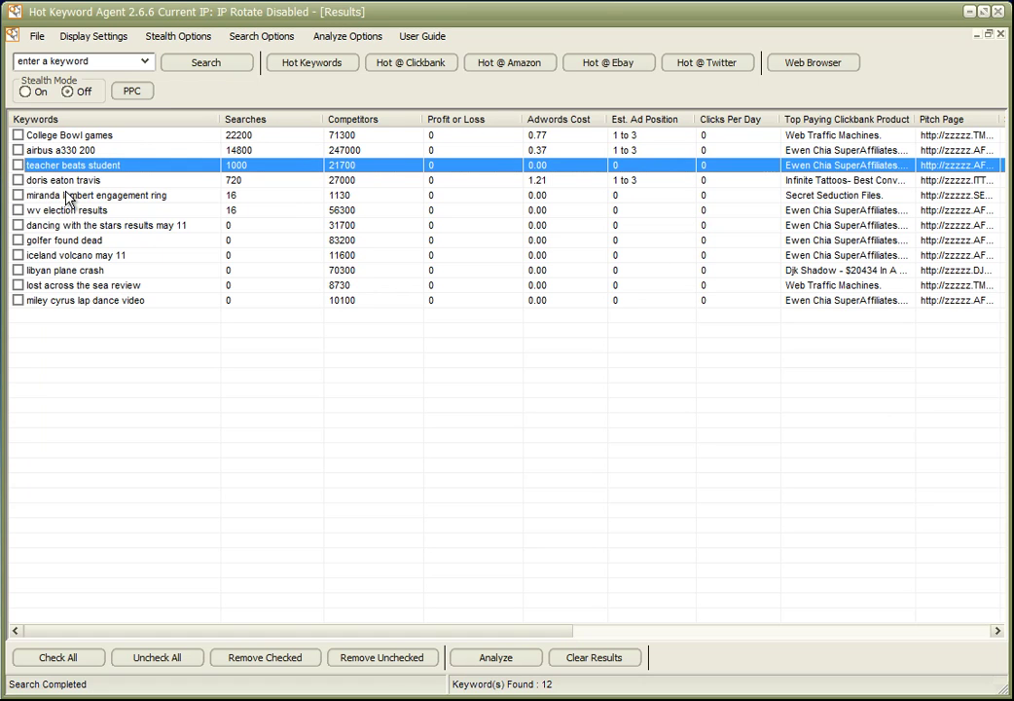
click(73, 184)
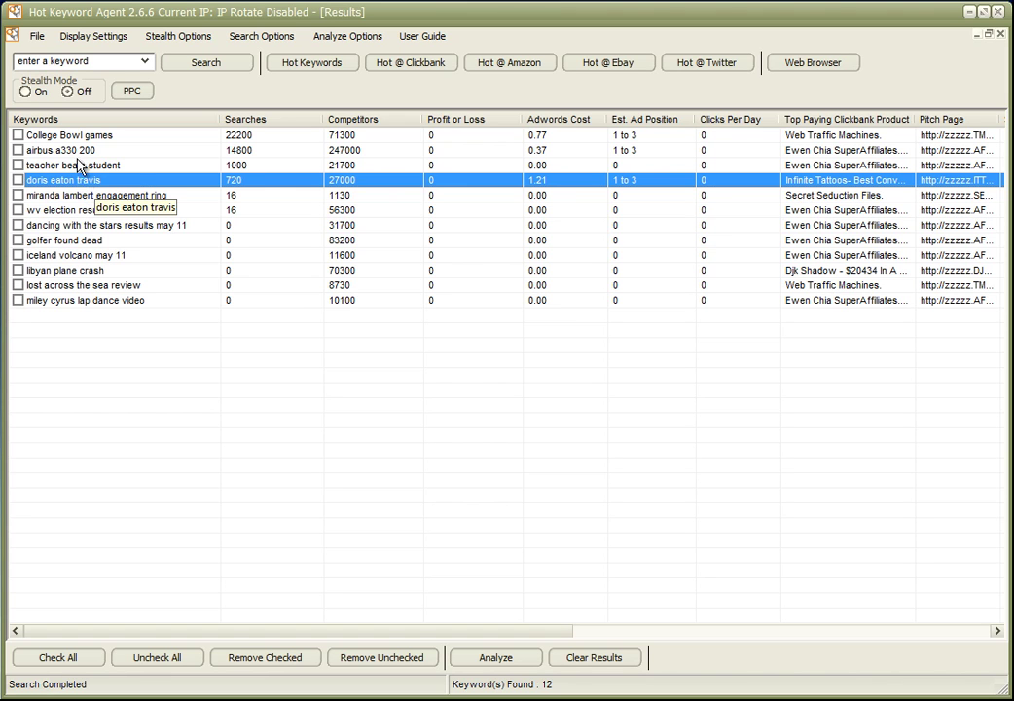
click(46, 152)
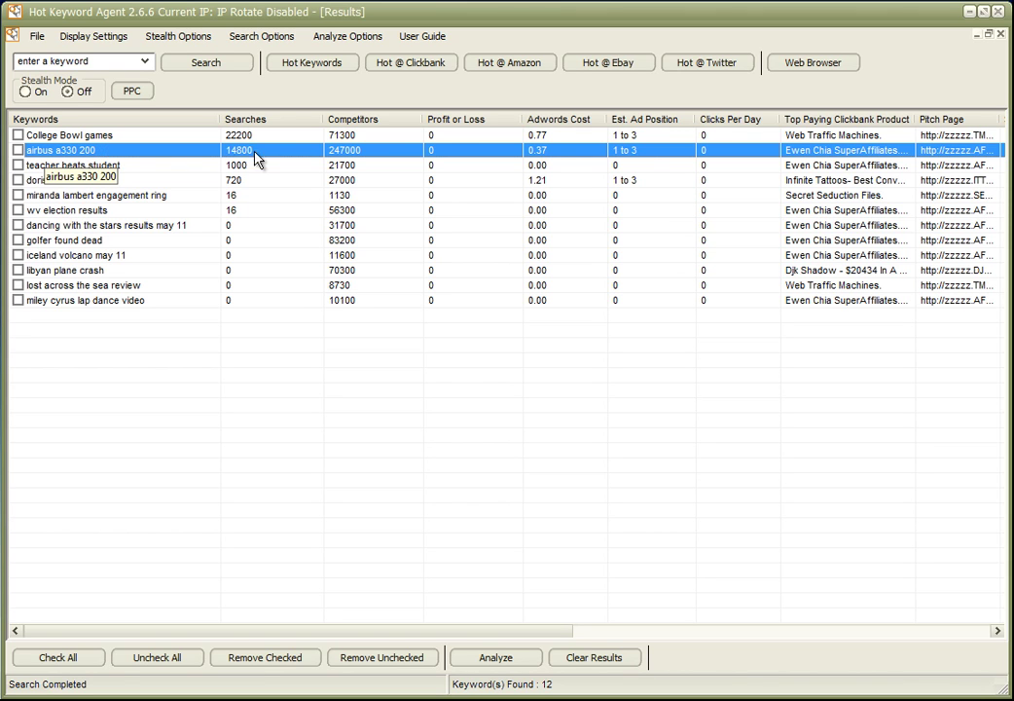
Get Commercial Intent for airbus a330 200 and view its +0.66 score.
right_click(373, 152)
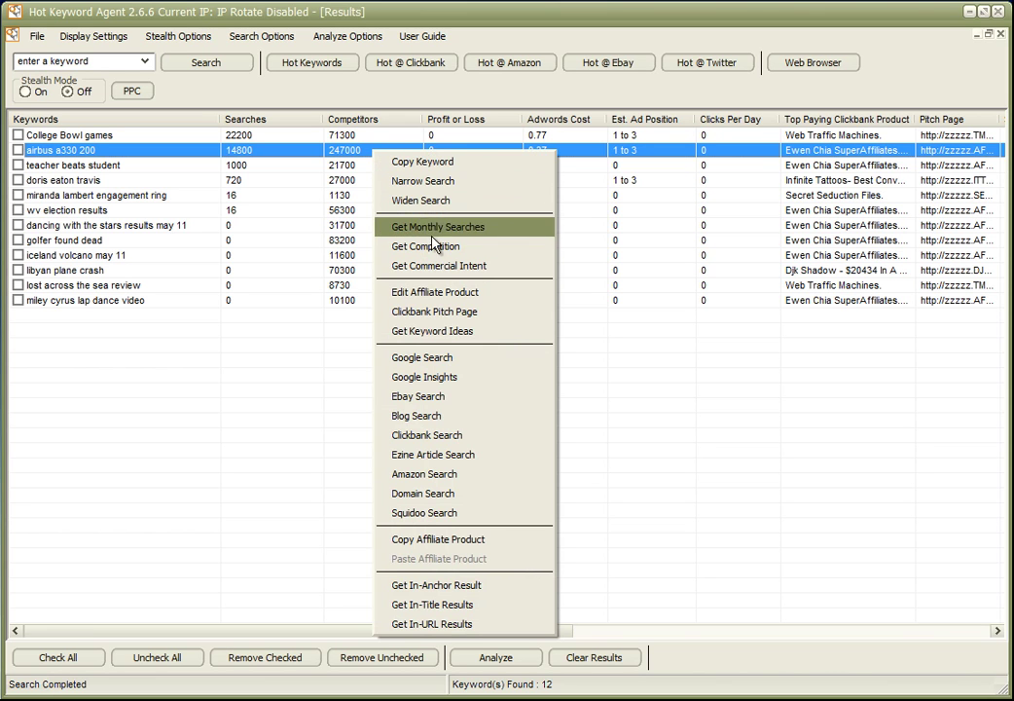
click(477, 266)
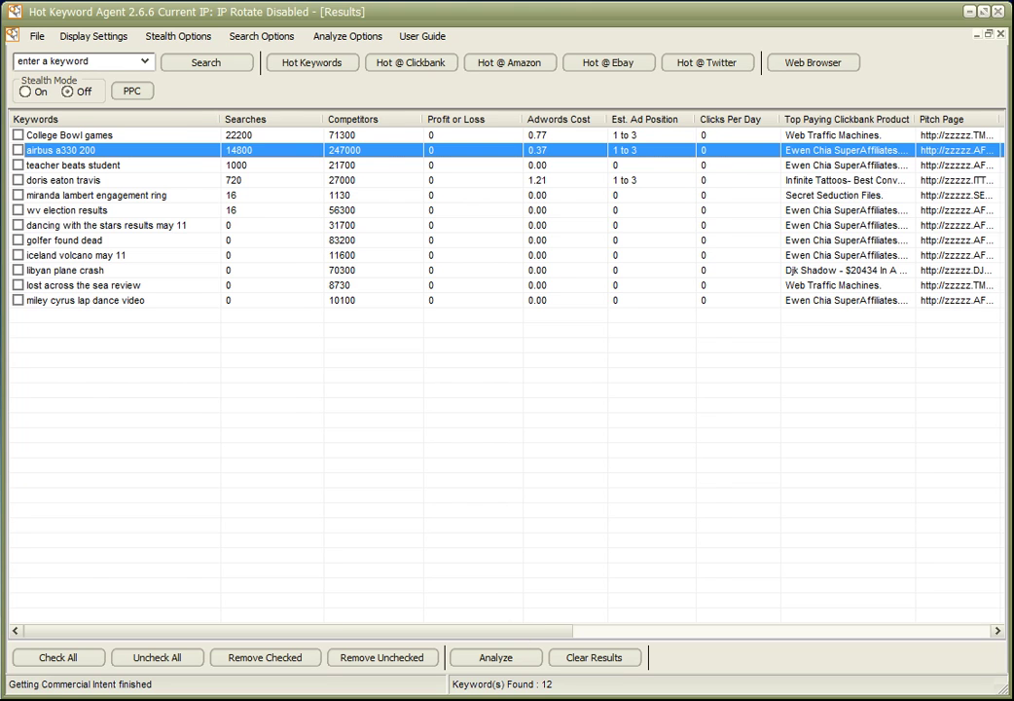
scroll(681, 446, right, 10)
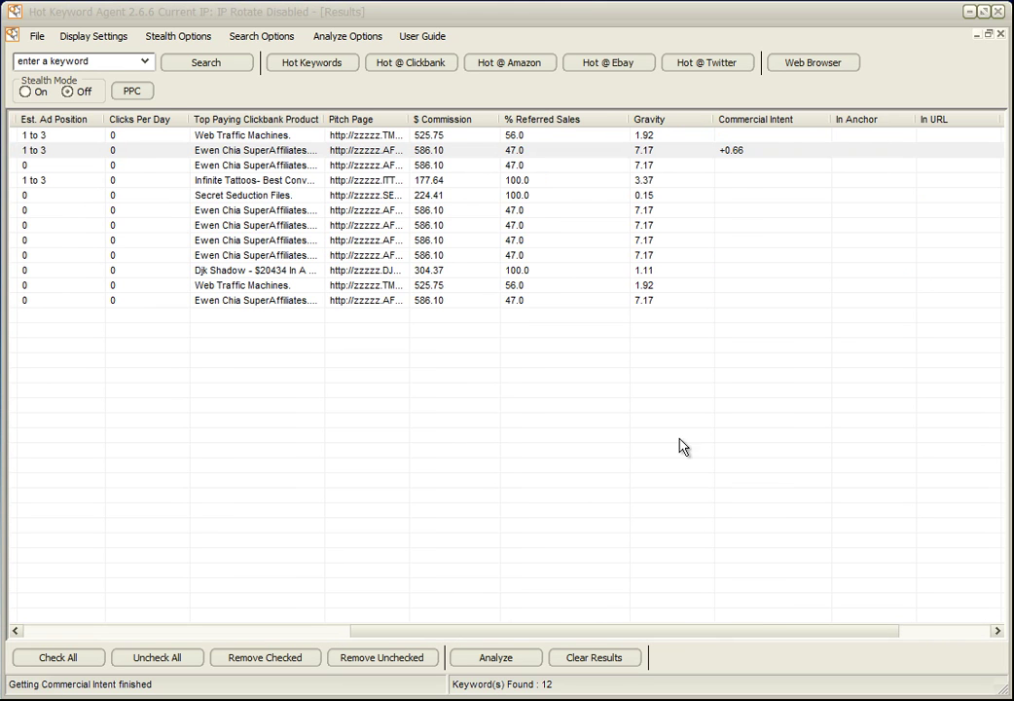
click(751, 156)
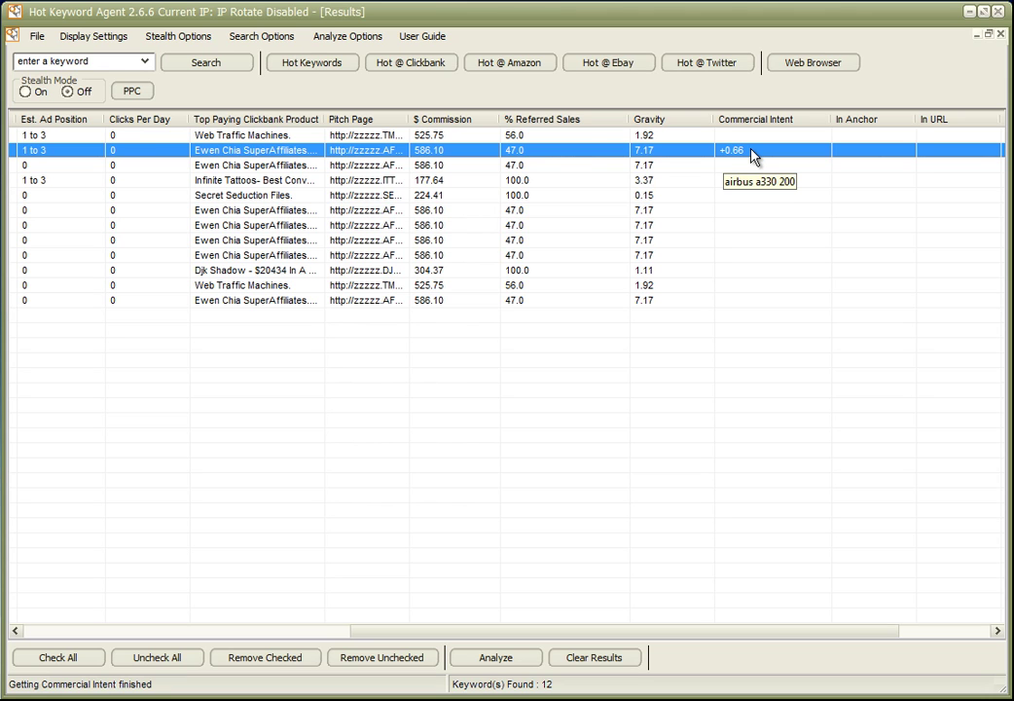
Run a Domain Search for the airbus a330 200 keyword.
right_click(131, 154)
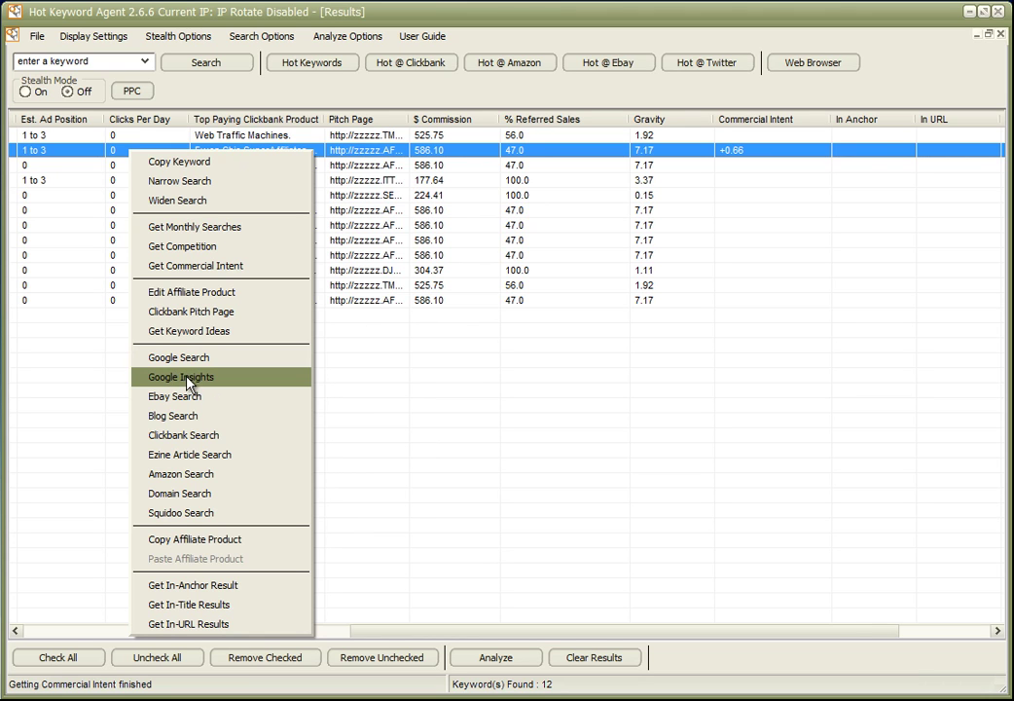
click(212, 494)
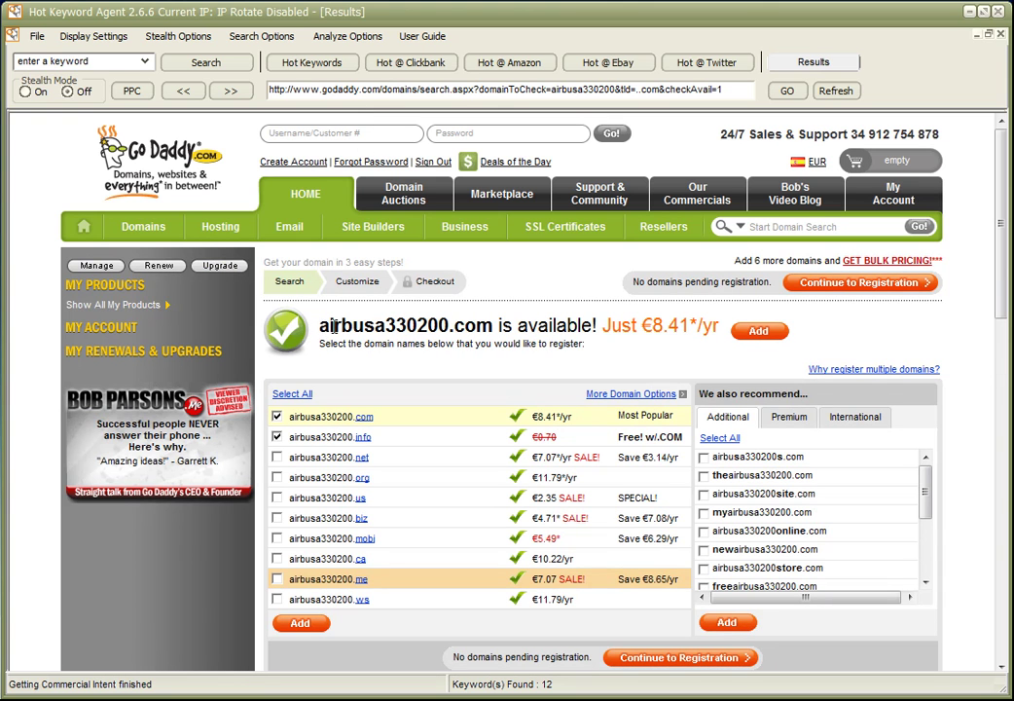
Select the available airbusa330200.com domain, then go back to the 12-keyword results table.
double_click(332, 327)
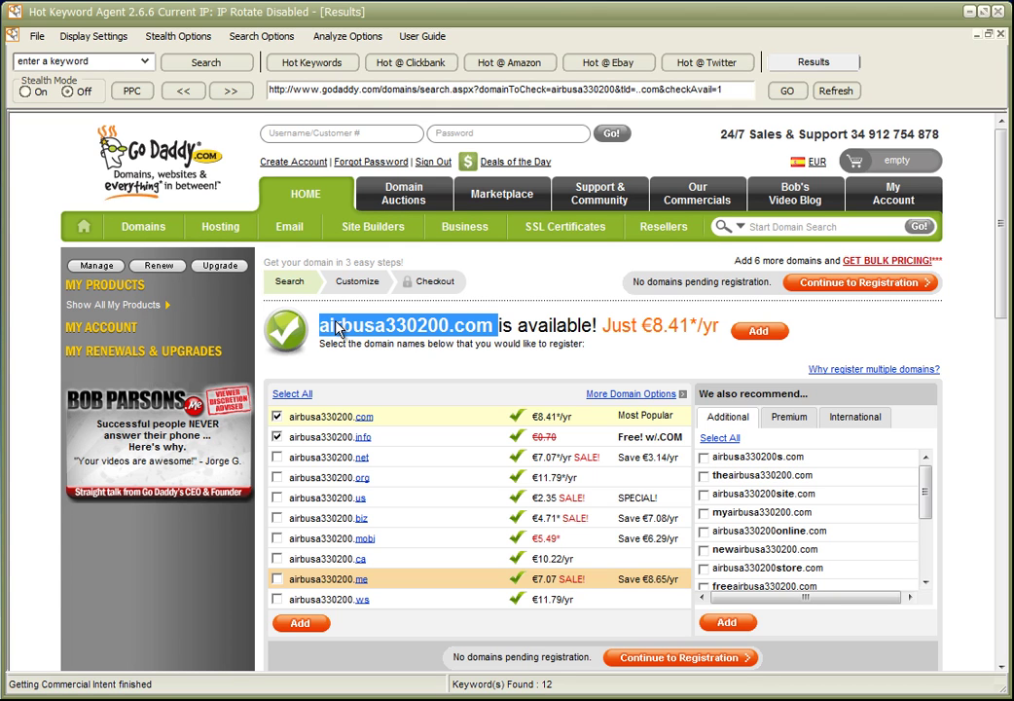
click(815, 64)
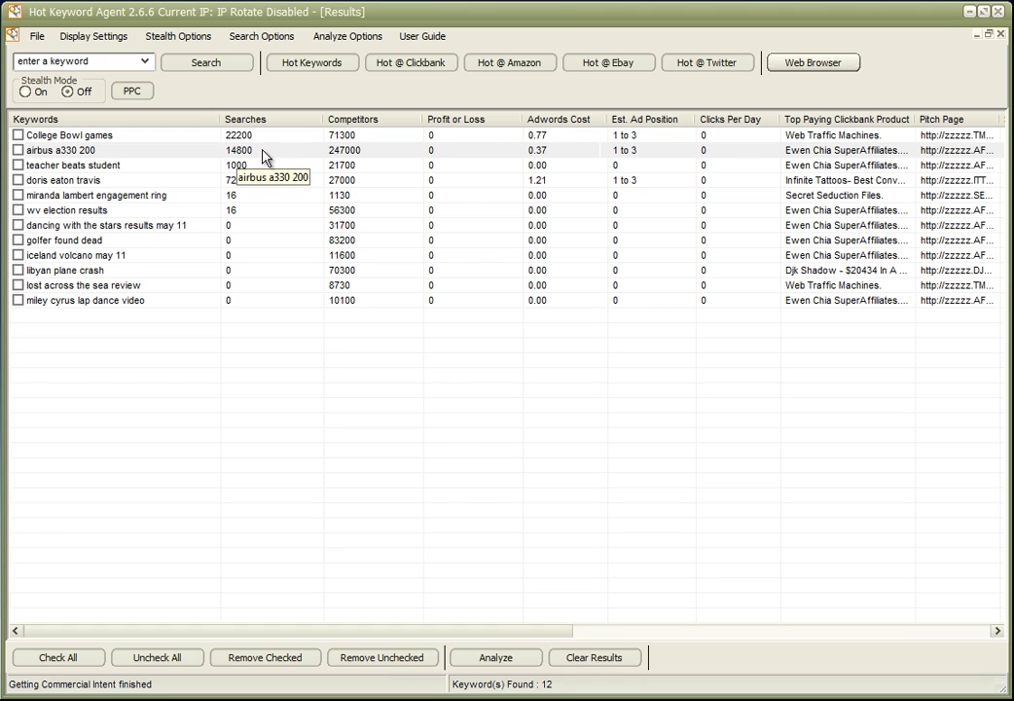
click(263, 156)
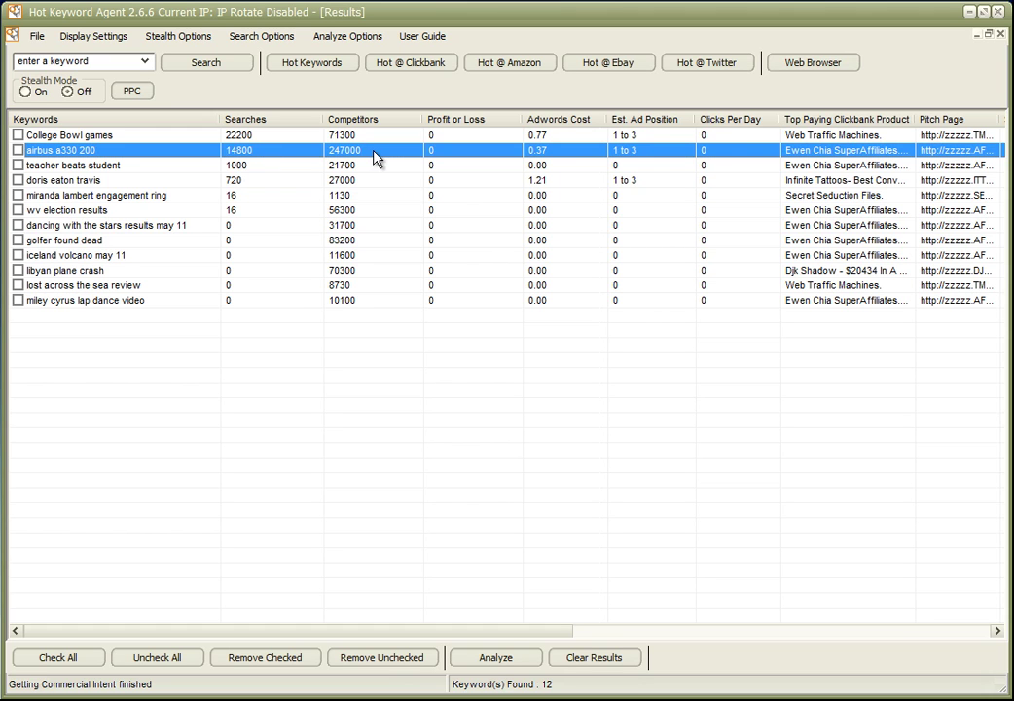